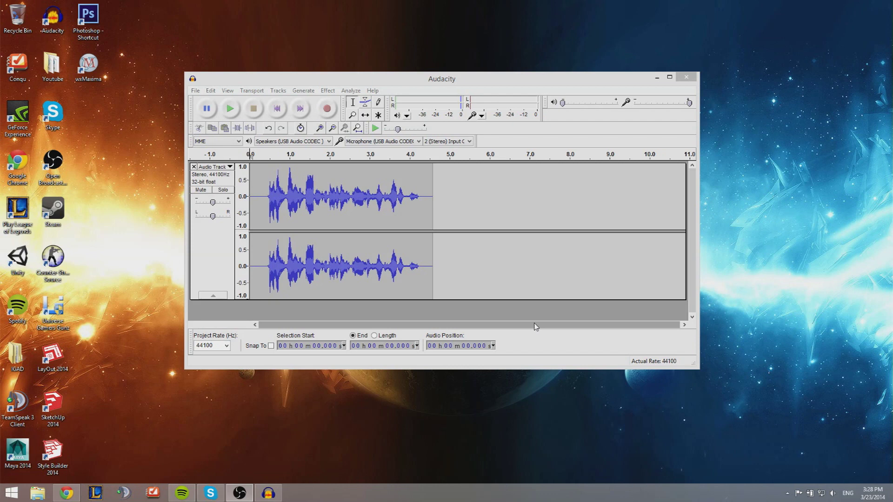
# - Reposition the Audacity window and play back the voice recording
pyautogui.moveTo(423, 86)
pyautogui.mouseDown()
pyautogui.moveTo(453, 90)
pyautogui.moveTo(436, 89)
pyautogui.mouseUp()
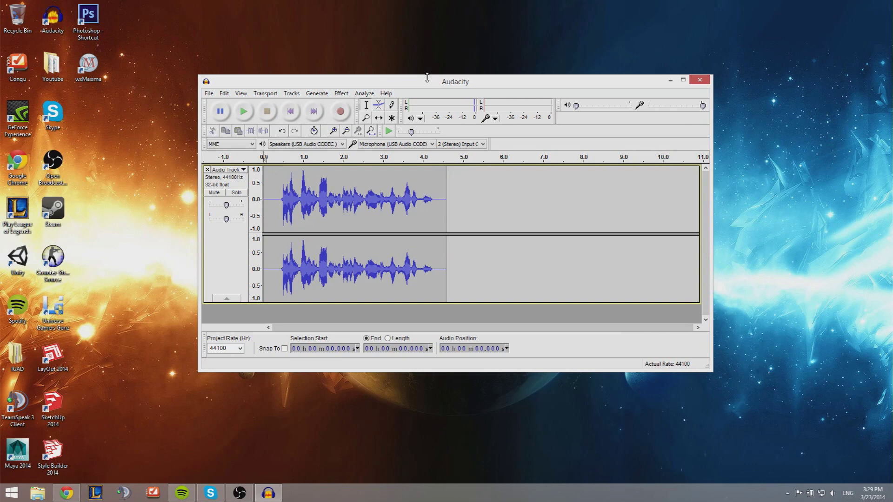
pyautogui.moveTo(359, 85); pyautogui.dragTo(354, 67)
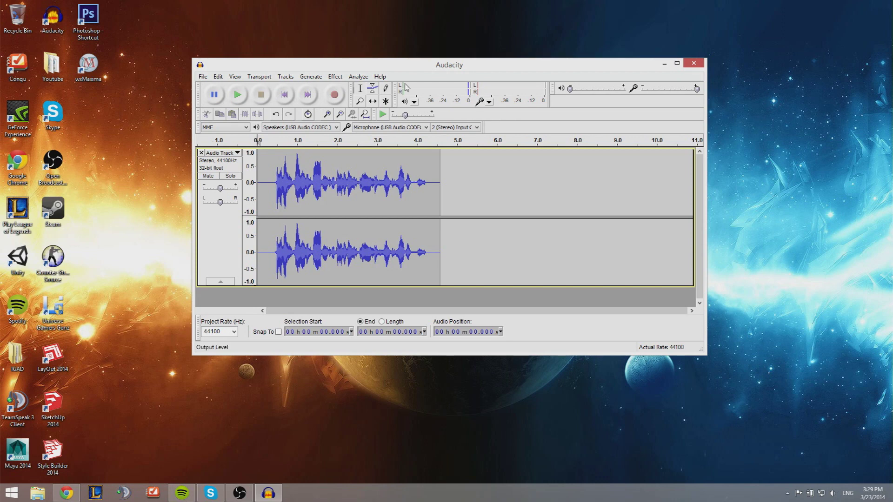
pyautogui.moveTo(426, 66); pyautogui.dragTo(461, 63)
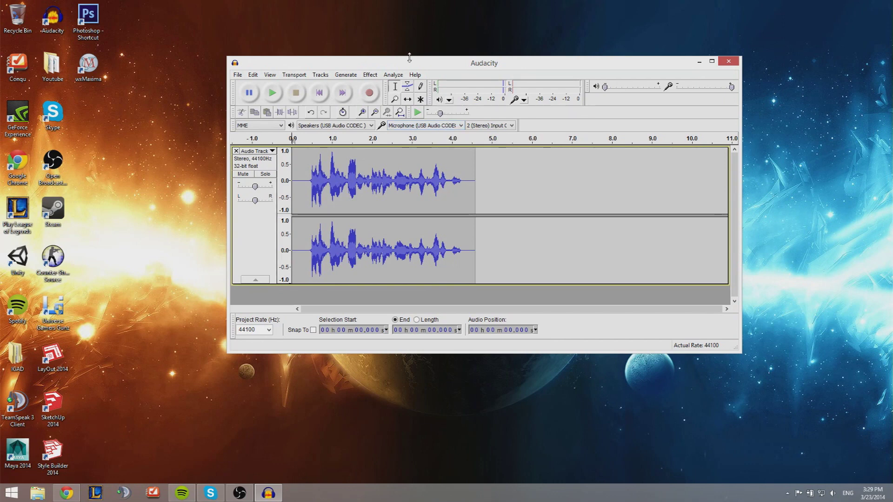
pyautogui.moveTo(408, 58); pyautogui.dragTo(379, 43)
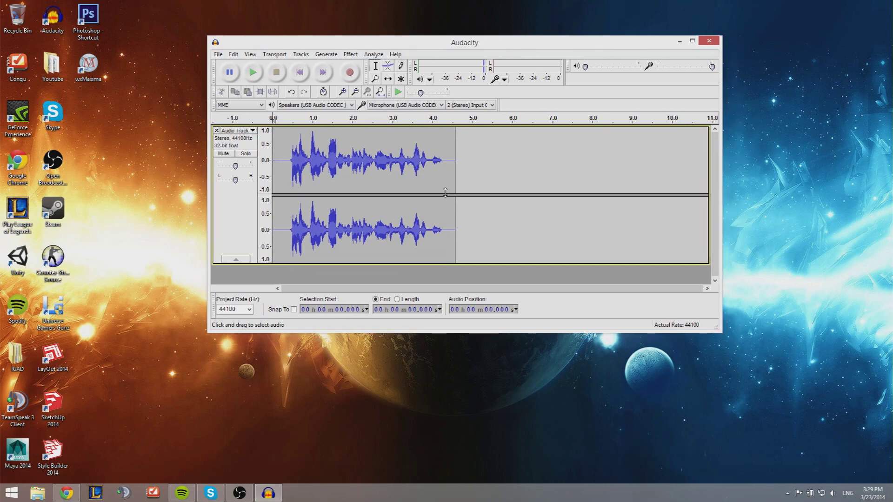
pyautogui.click(254, 73)
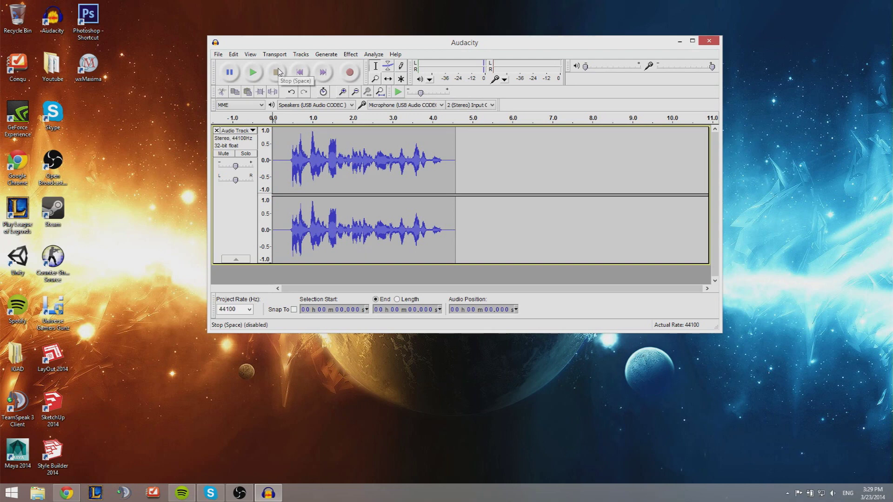
# - Find where speech begins at 0.453 s and select a short silent span ending there
pyautogui.click(277, 163)
pyautogui.click(289, 176)
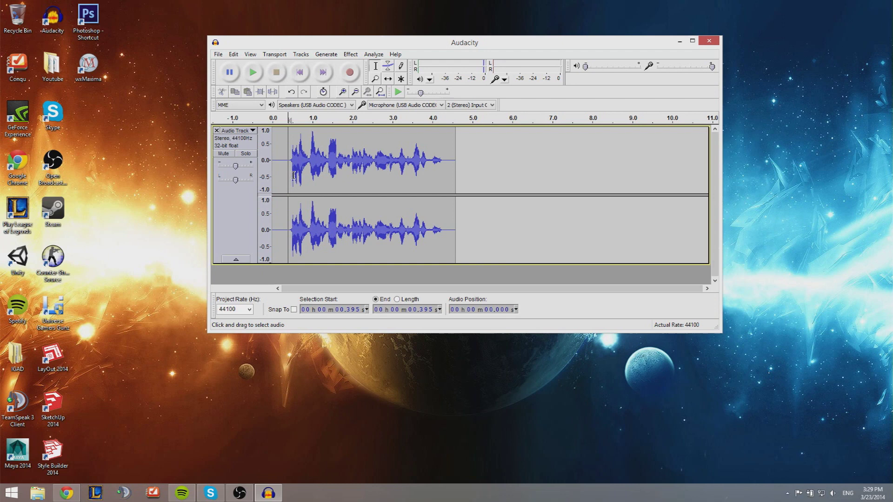
pyautogui.moveTo(373, 43)
pyautogui.mouseDown()
pyautogui.moveTo(414, 41)
pyautogui.moveTo(369, 49)
pyautogui.mouseUp()
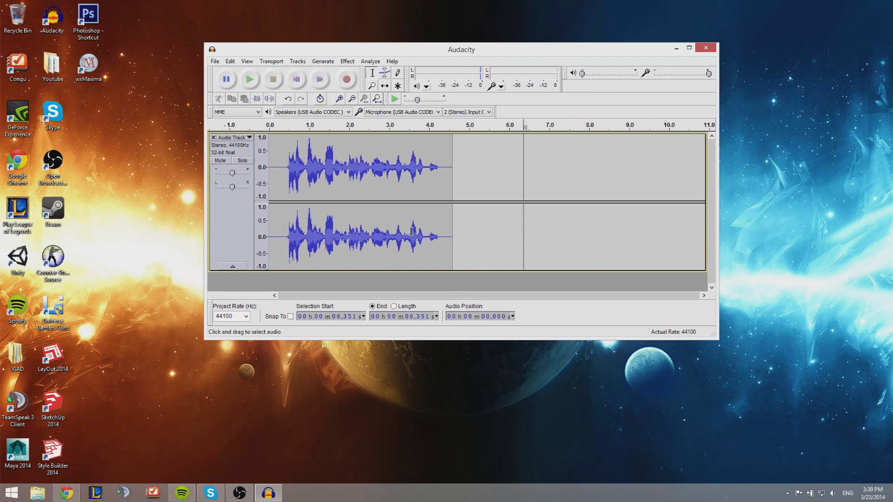
pyautogui.click(289, 204)
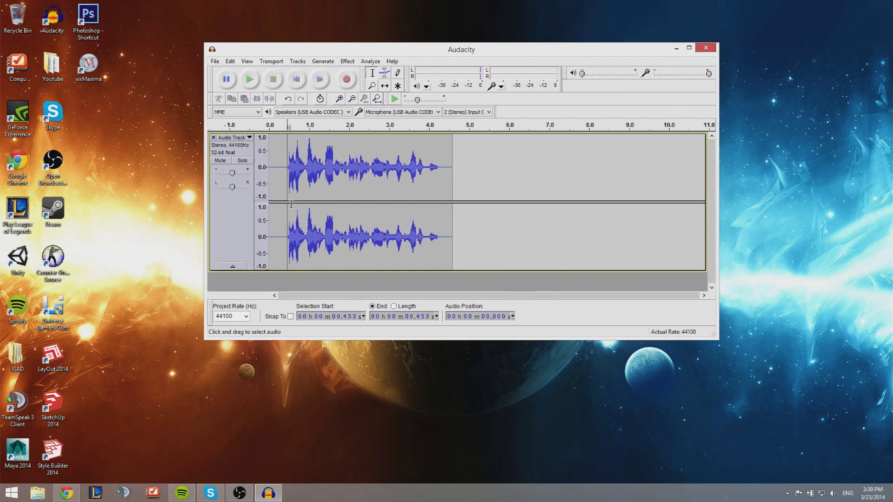
pyautogui.click(269, 173)
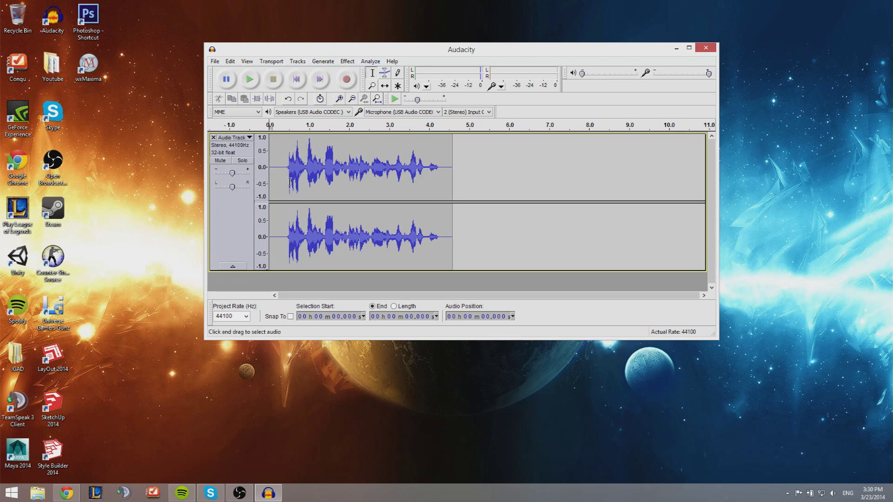
pyautogui.moveTo(288, 170); pyautogui.dragTo(269, 168)
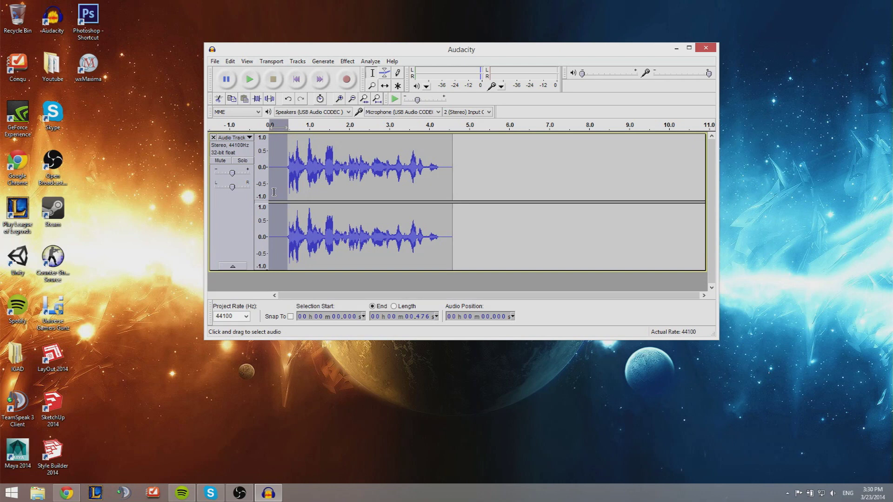
pyautogui.moveTo(285, 168); pyautogui.dragTo(288, 168)
# - Extend the selection back to 0 s and capture it as the Noise Removal noise profile
pyautogui.hotkey('shift', 'Home')
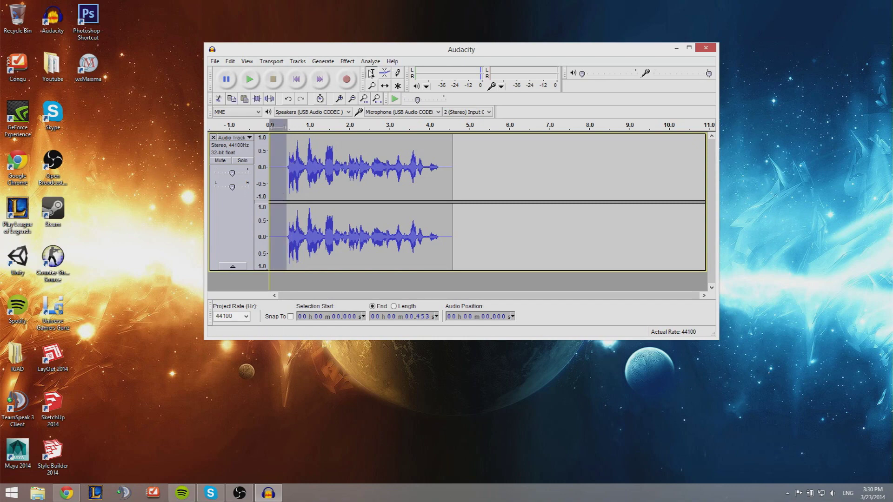
pyautogui.click(346, 61)
pyautogui.click(347, 62)
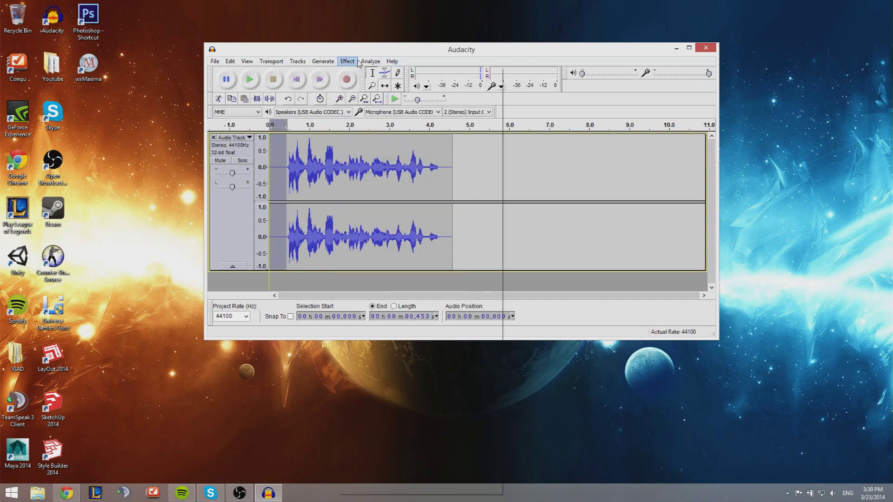
pyautogui.click(348, 61)
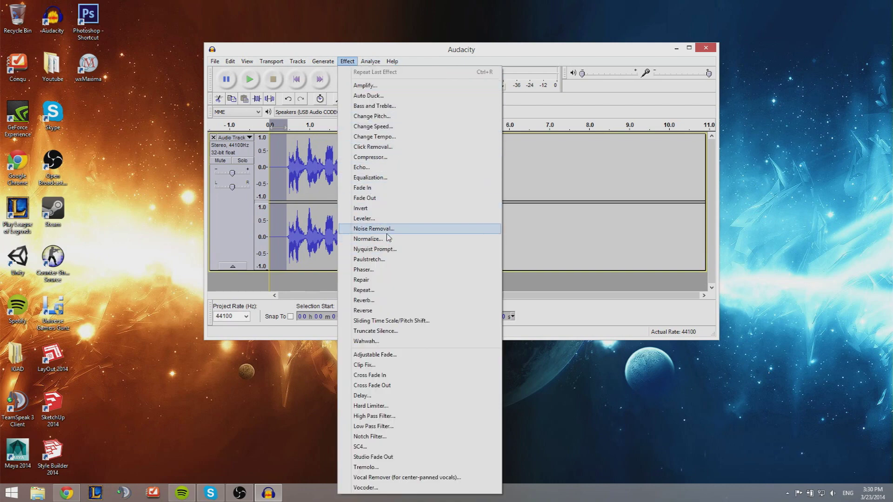
pyautogui.click(368, 232)
pyautogui.moveTo(474, 107); pyautogui.dragTo(577, 83)
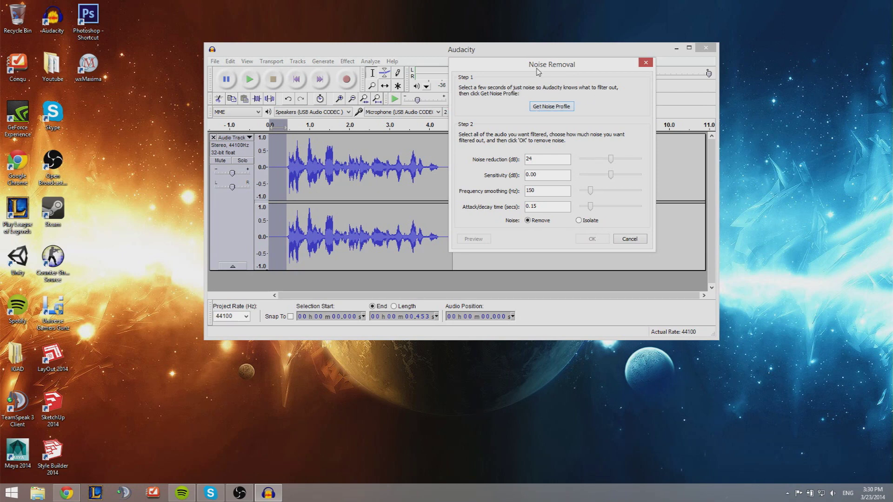
pyautogui.moveTo(538, 72); pyautogui.dragTo(489, 52)
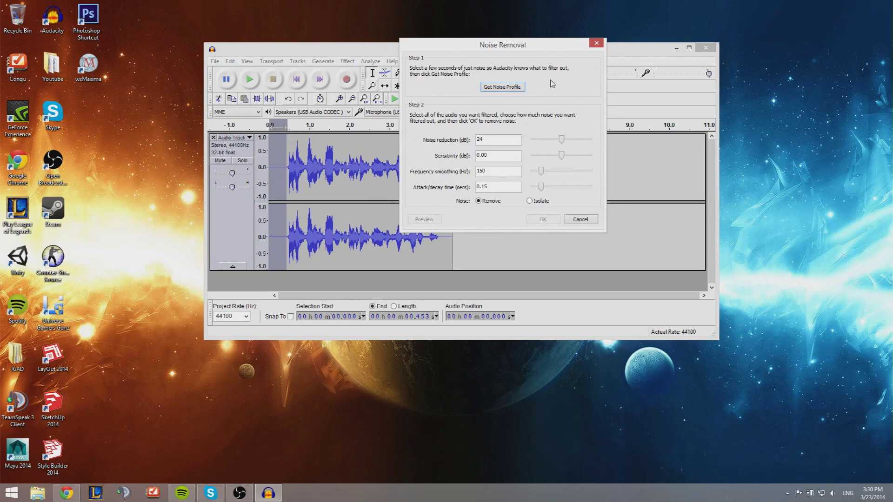
pyautogui.click(515, 89)
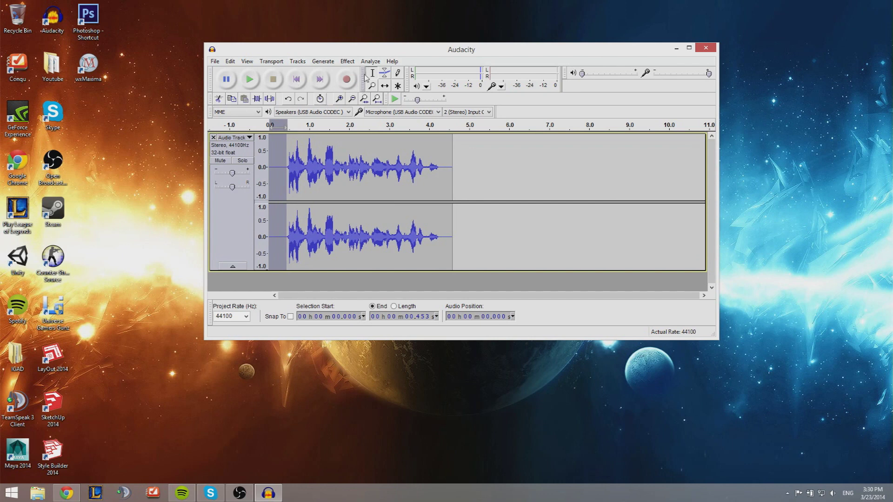
# - Select the whole clip, 0 to 4.783 s, and apply Noise Removal with the default 24 dB reduction
pyautogui.click(474, 205)
pyautogui.moveTo(461, 191); pyautogui.dragTo(269, 188)
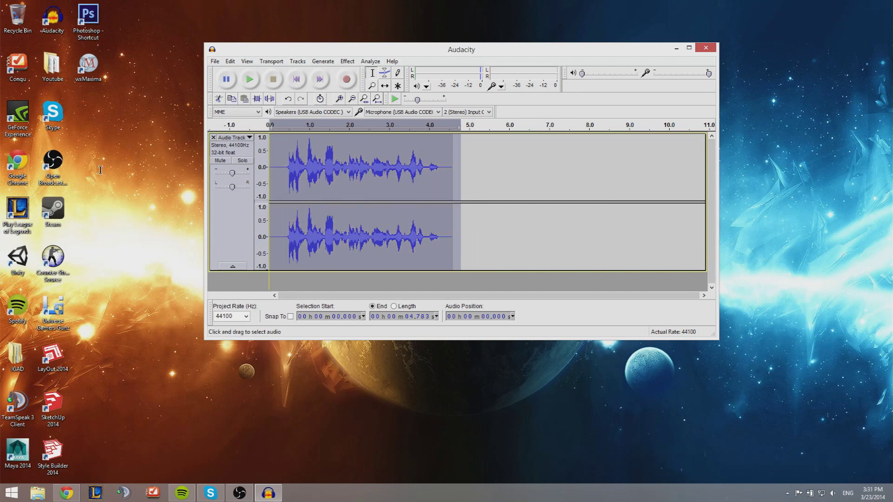
pyautogui.click(347, 63)
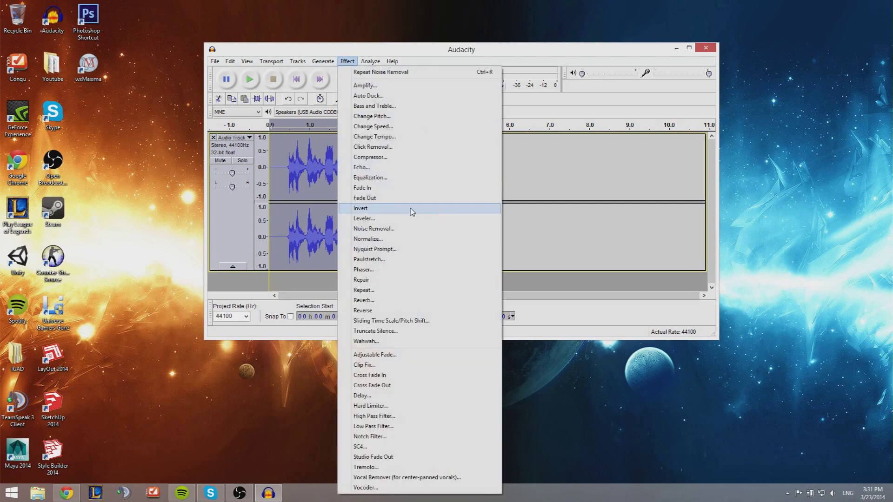
pyautogui.click(393, 228)
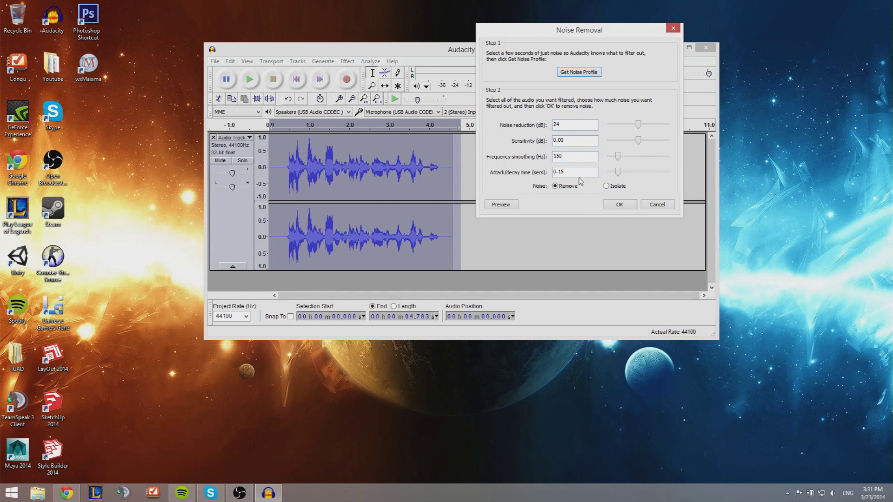
pyautogui.click(585, 156)
pyautogui.click(620, 207)
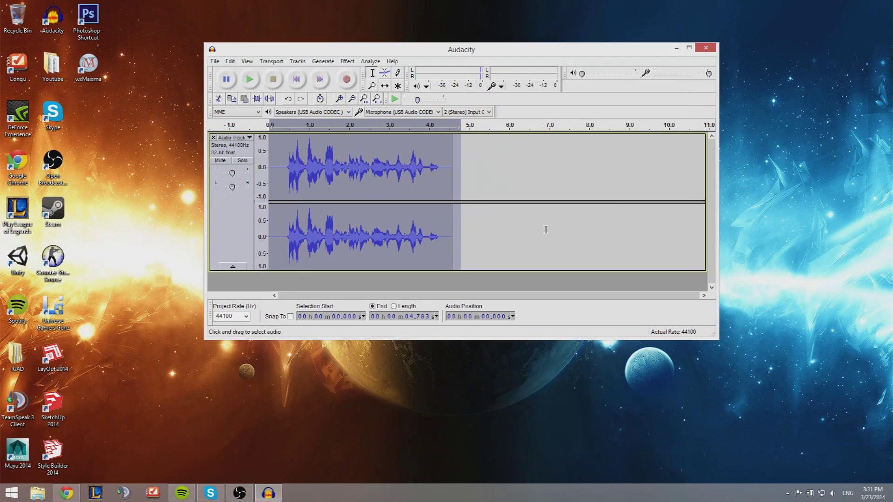
# - Play the cleaned recording, check the clip end near 4.54 s, then select all audio with Ctrl+A
pyautogui.click(249, 80)
pyautogui.click(529, 205)
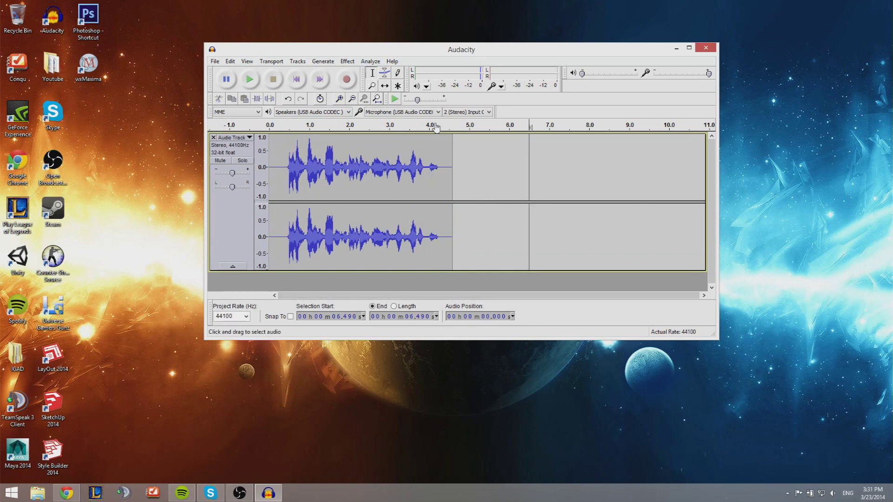
pyautogui.click(486, 177)
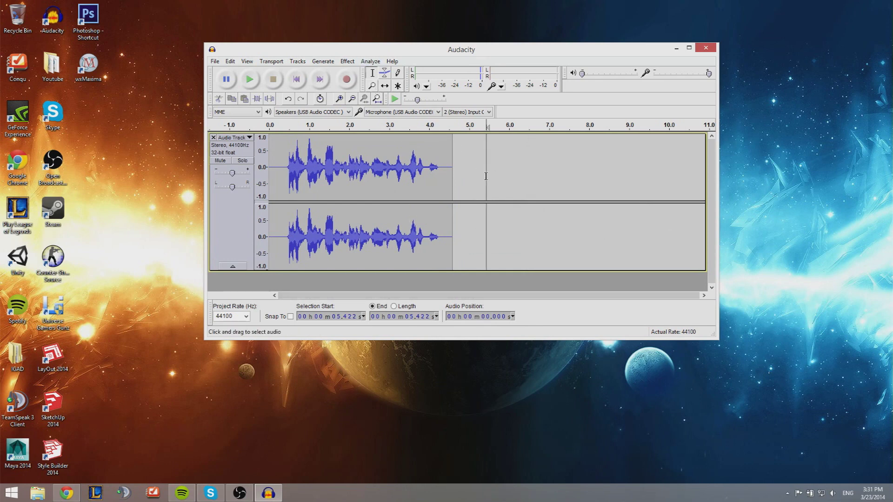
pyautogui.click(452, 205)
pyautogui.hotkey('ctrl', 'a')
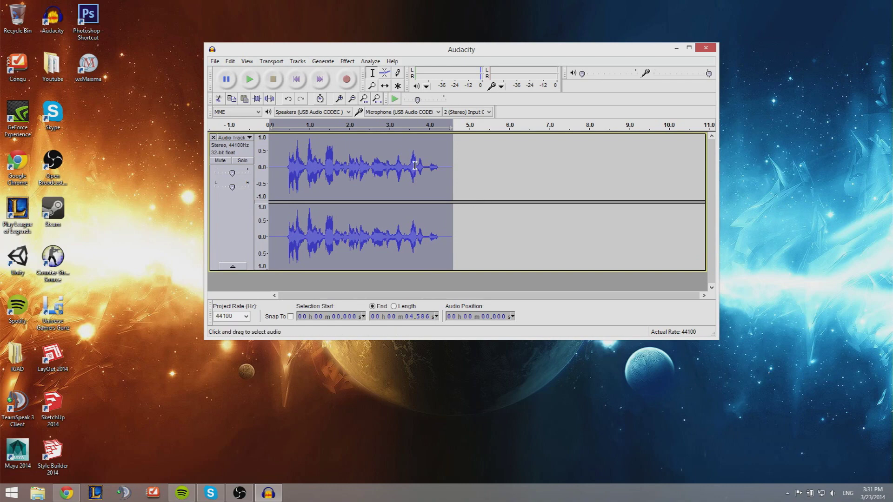
pyautogui.moveTo(499, 56); pyautogui.dragTo(480, 49)
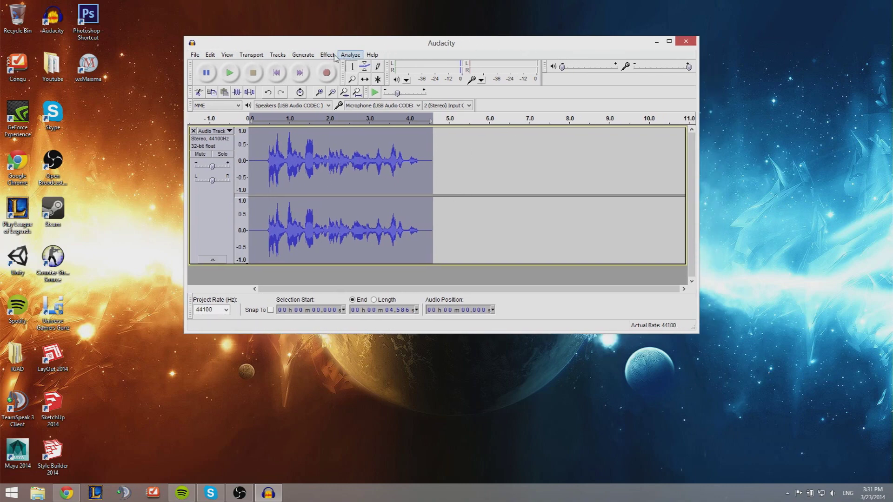
# - Draw an Equalization curve raising frequencies below 100 Hz by +12 dB, flat at 0 dB above
pyautogui.click(328, 55)
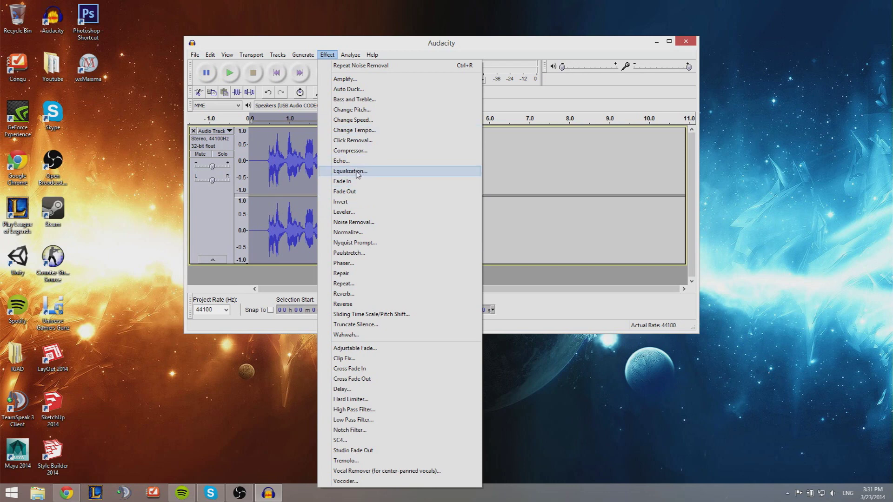
pyautogui.click(358, 172)
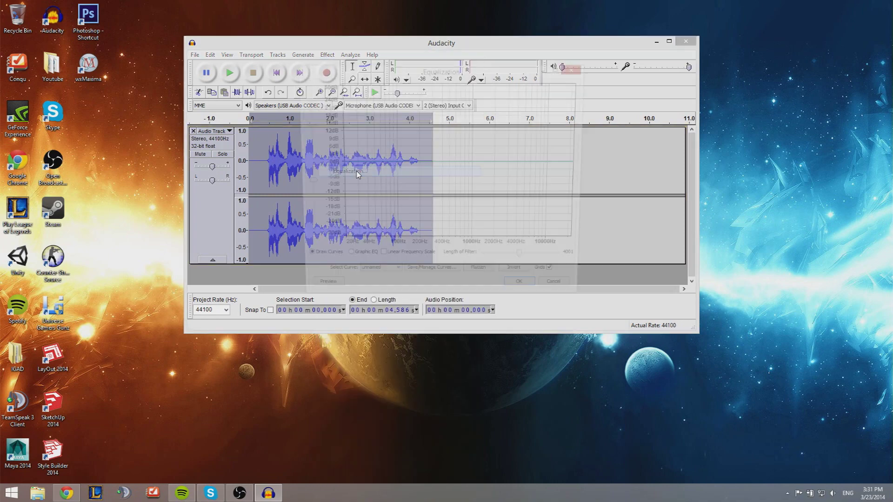
pyautogui.moveTo(425, 67); pyautogui.dragTo(555, 67)
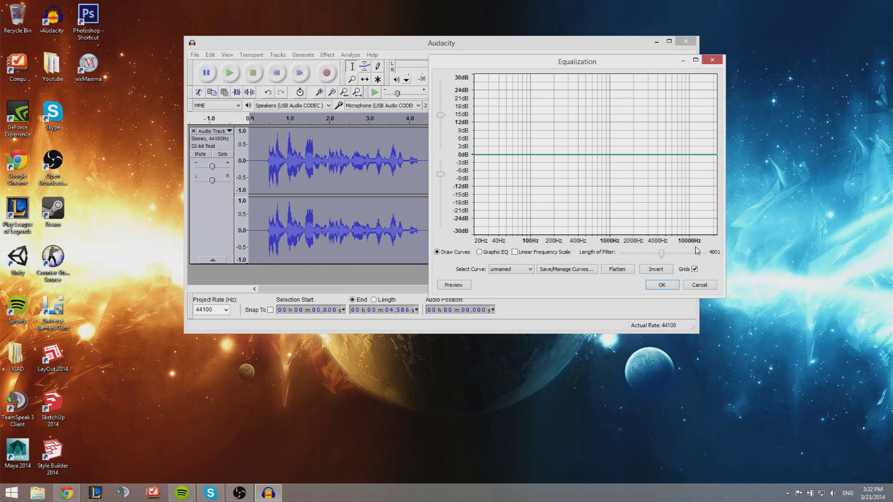
pyautogui.moveTo(580, 68); pyautogui.dragTo(551, 77)
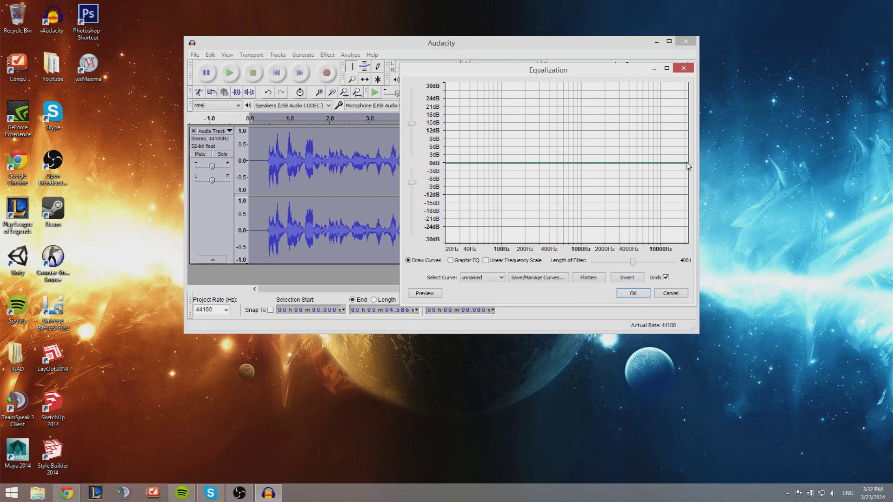
pyautogui.moveTo(577, 79); pyautogui.dragTo(558, 95)
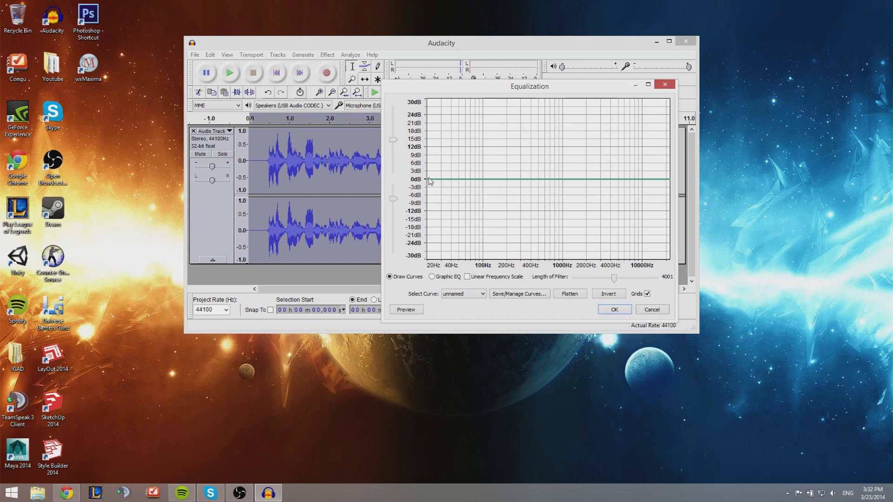
pyautogui.moveTo(430, 181); pyautogui.dragTo(428, 150)
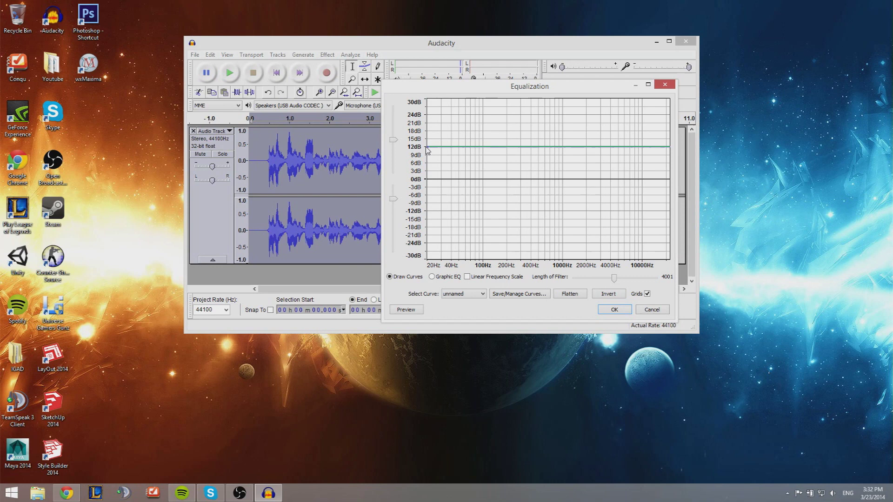
pyautogui.moveTo(483, 180); pyautogui.dragTo(484, 148)
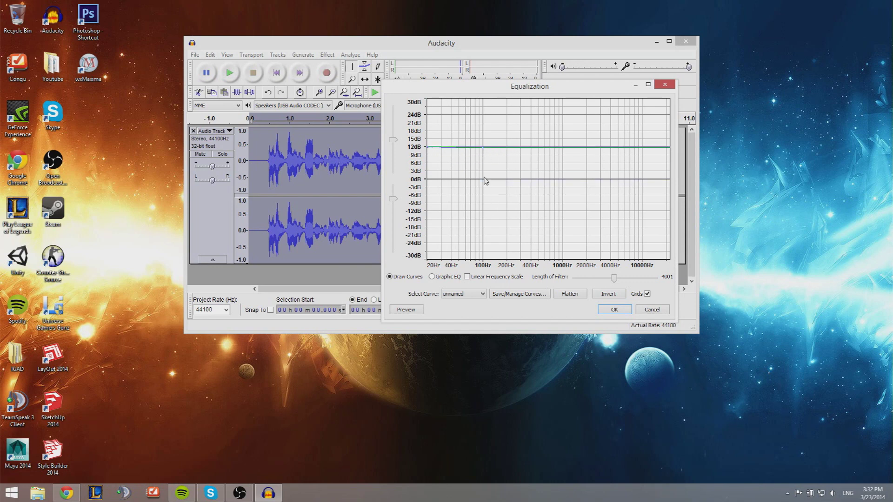
pyautogui.click(485, 180)
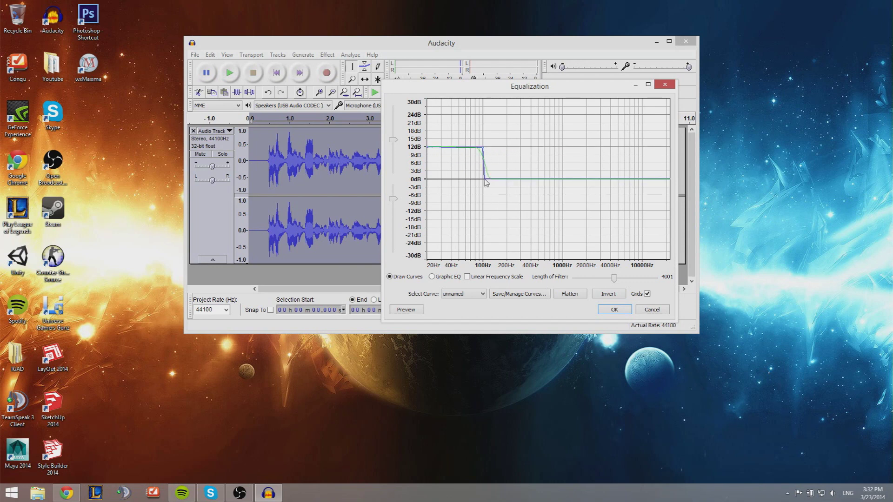
# - Apply the +12 dB low-end boost, listen to the clip, and return to Equalization
pyautogui.click(615, 310)
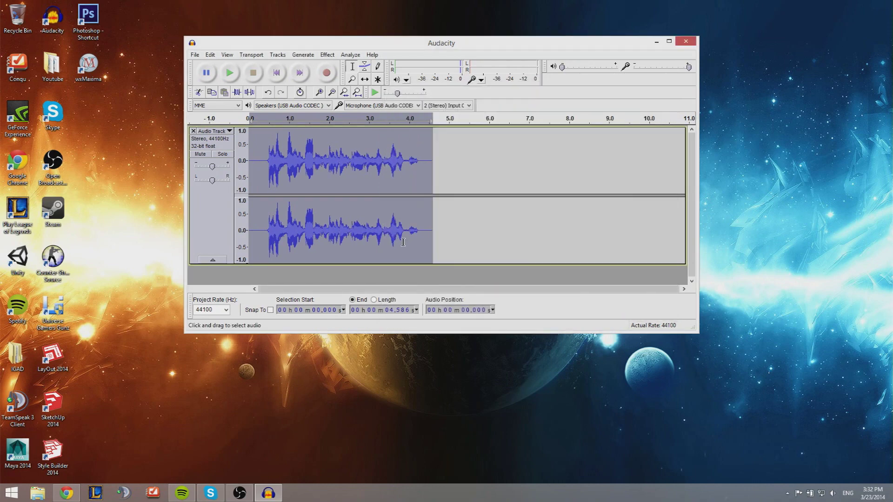
pyautogui.click(229, 72)
pyautogui.click(350, 55)
pyautogui.moveTo(327, 54)
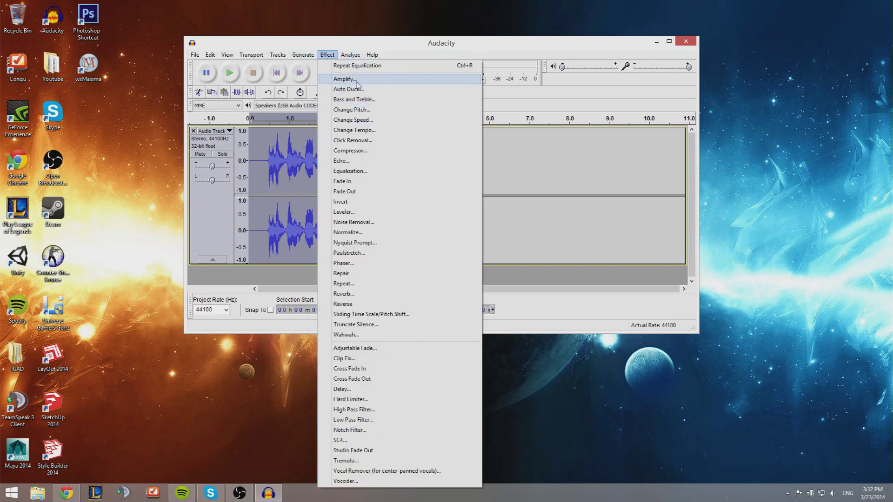
pyautogui.click(369, 176)
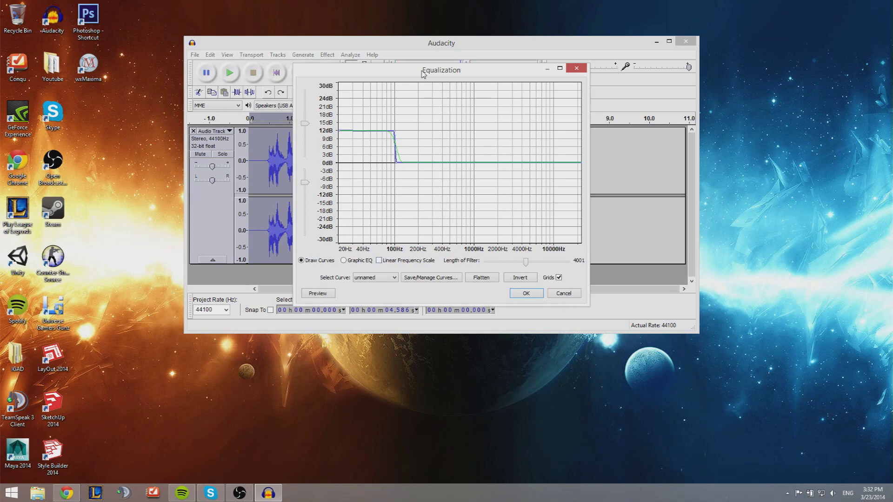
pyautogui.moveTo(423, 73); pyautogui.dragTo(443, 109)
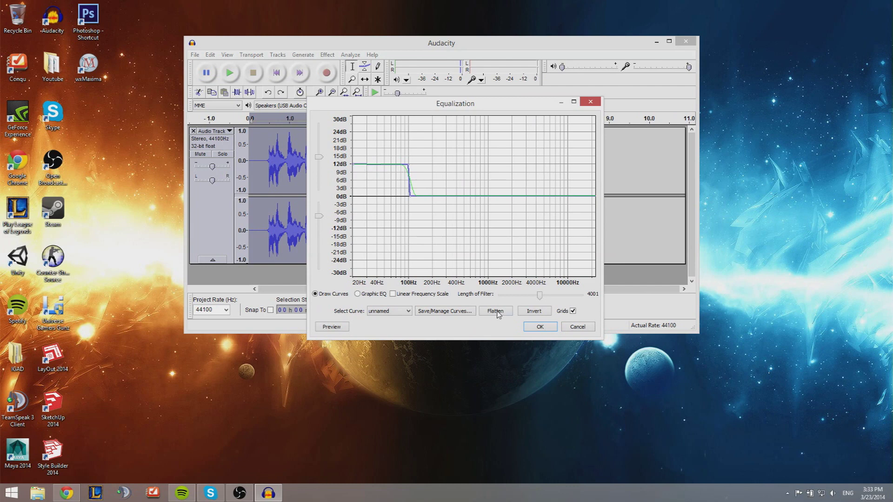
# - Boost highs to 12 dB at 4 kHz and ~18 dB above, dip 400 Hz–1 kHz by -6 dB, apply
pyautogui.click(527, 196)
pyautogui.click(526, 197)
pyautogui.click(537, 162)
pyautogui.click(579, 150)
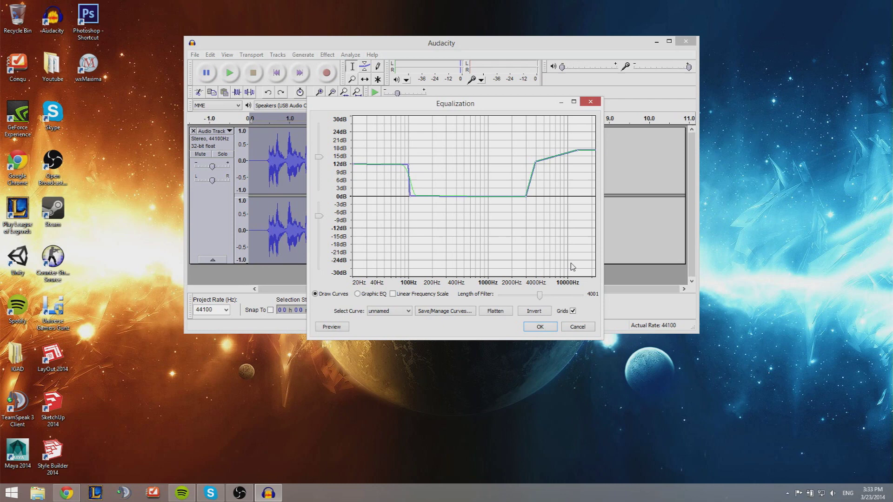
pyautogui.click(454, 213)
pyautogui.click(491, 213)
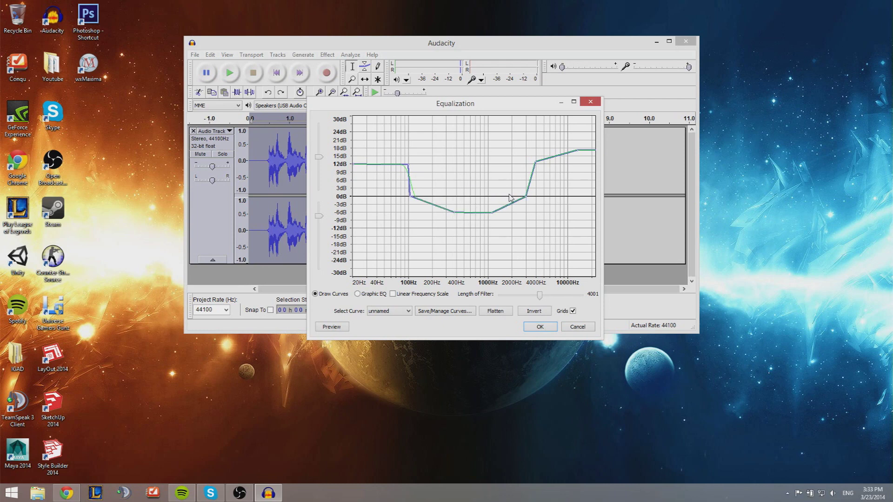
pyautogui.click(504, 195)
pyautogui.click(444, 196)
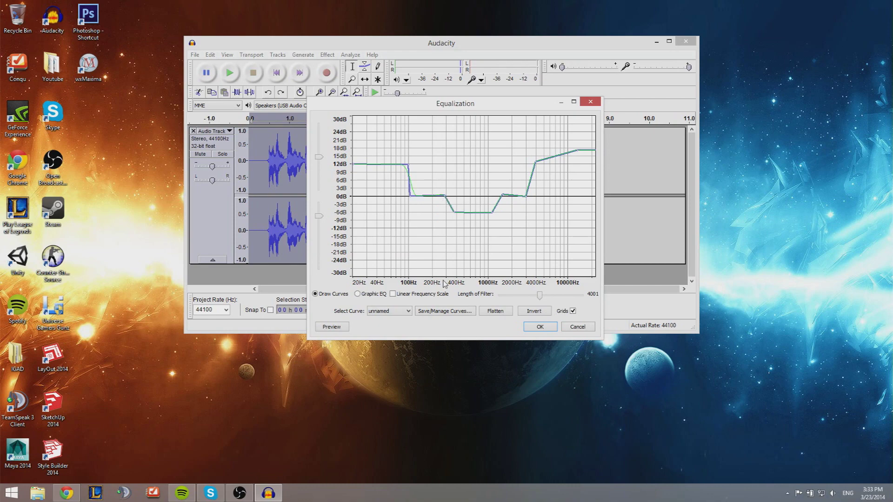
pyautogui.click(540, 327)
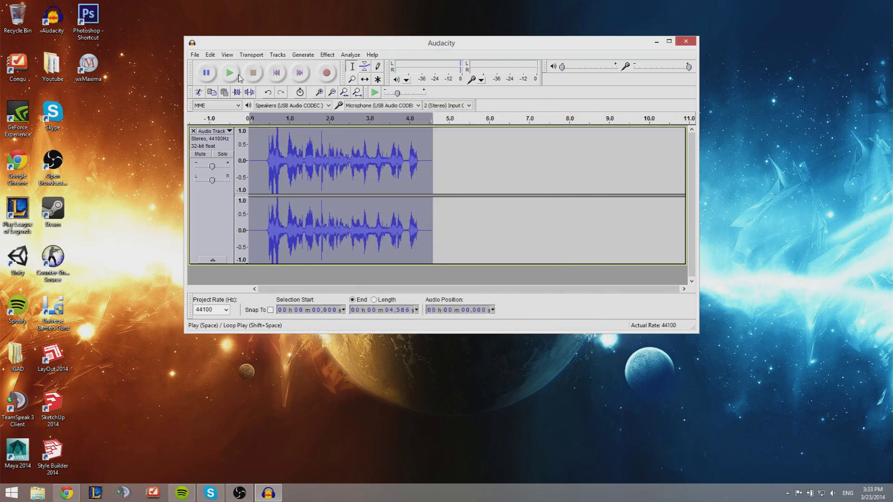
# - Play the equalized clip several times from the beginning, then stop playback
pyautogui.click(229, 74)
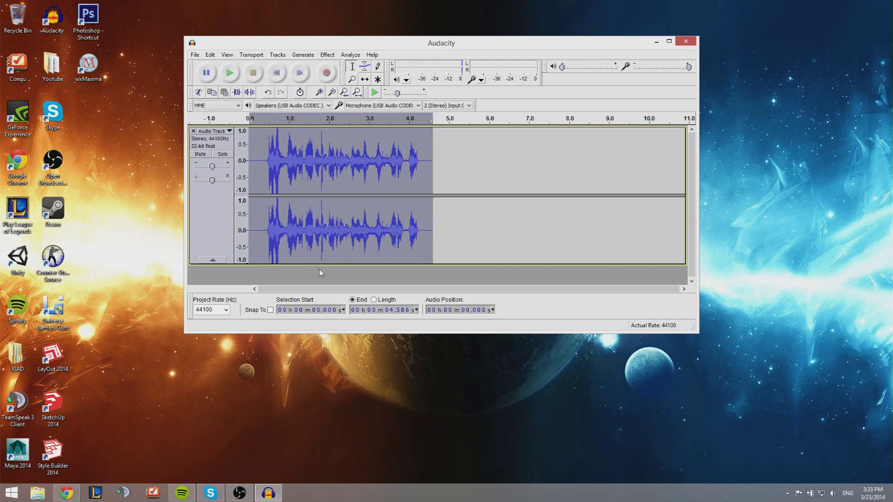
pyautogui.click(242, 434)
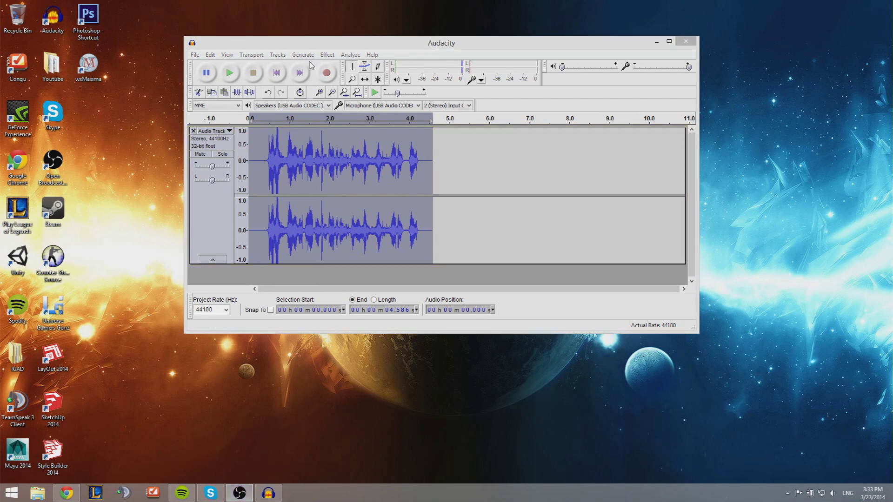
pyautogui.click(230, 72)
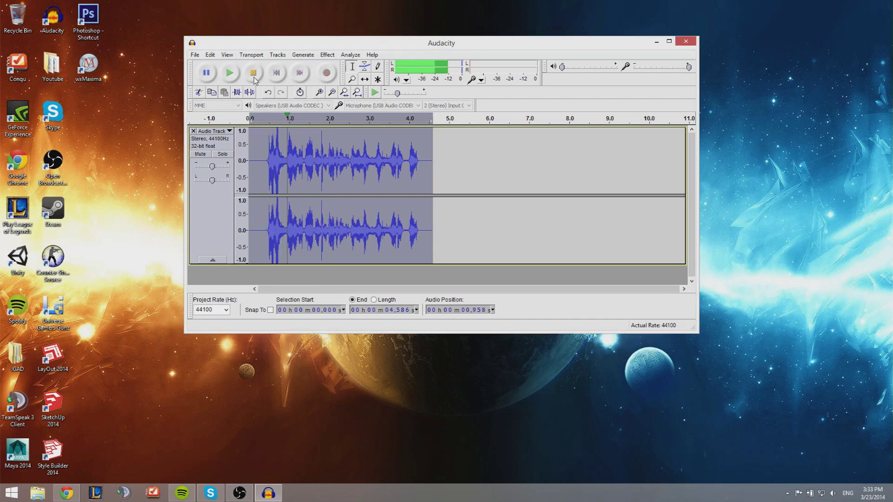
pyautogui.click(255, 75)
pyautogui.click(229, 73)
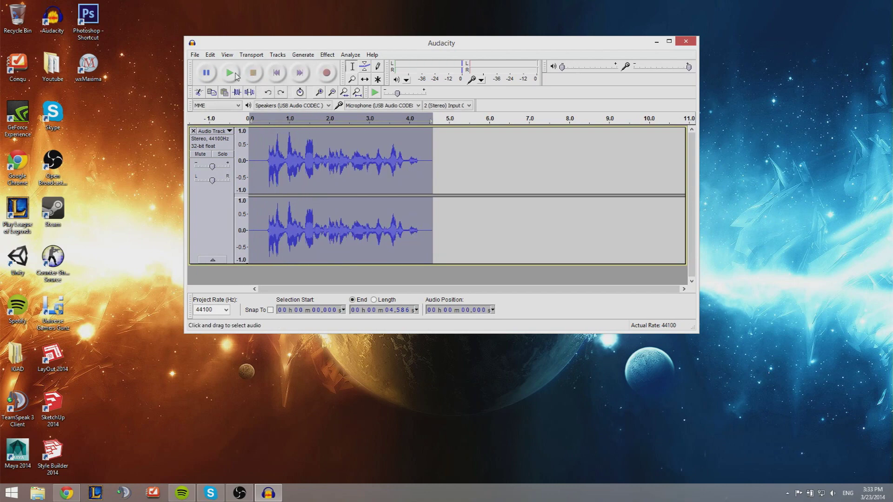
pyautogui.click(258, 75)
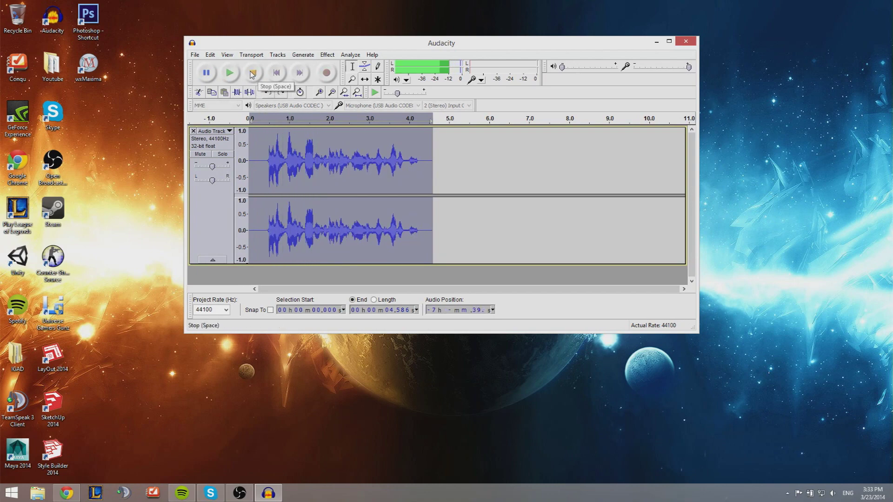
# - Lower the treble boost to about 13 dB, ease the mid dip, taper the lows near 200 Hz, and apply
pyautogui.click(327, 55)
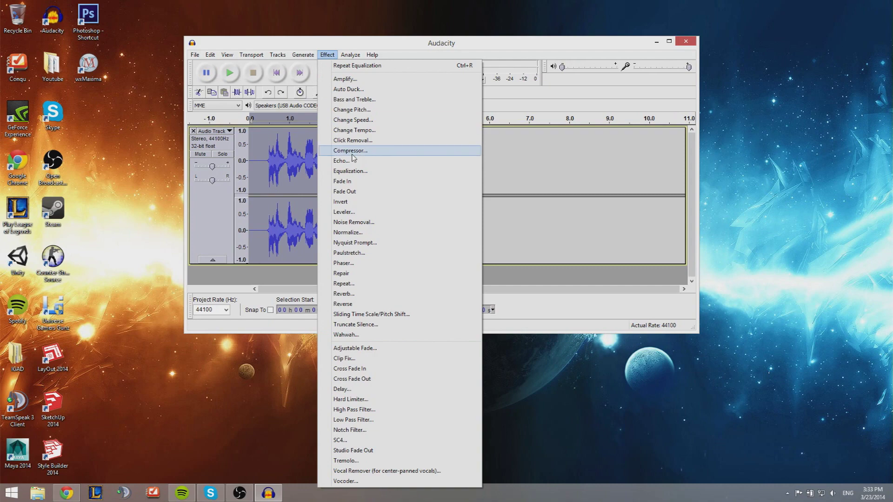
pyautogui.click(354, 170)
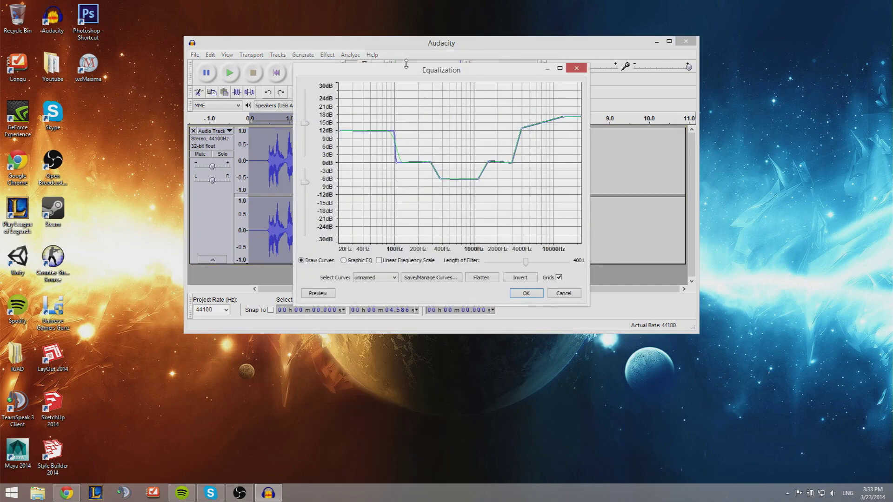
pyautogui.moveTo(406, 65); pyautogui.dragTo(568, 44)
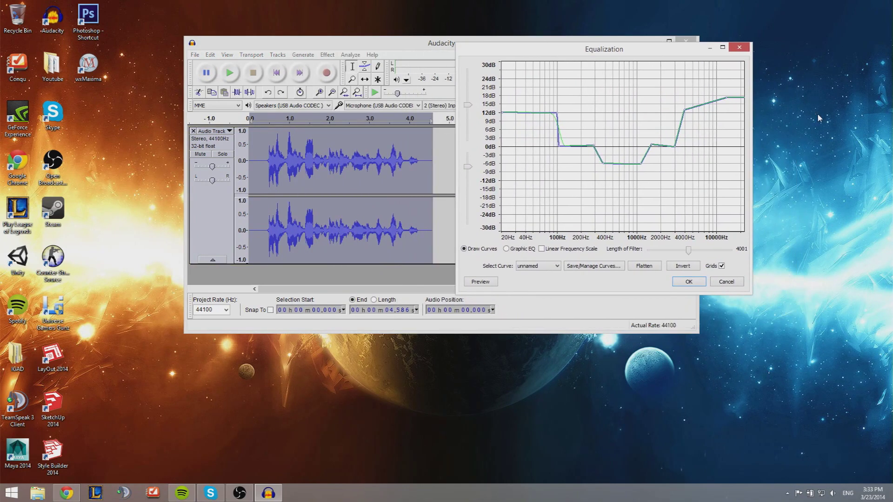
pyautogui.moveTo(728, 99)
pyautogui.mouseDown()
pyautogui.moveTo(726, 114)
pyautogui.moveTo(689, 112)
pyautogui.moveTo(701, 114)
pyautogui.mouseUp()
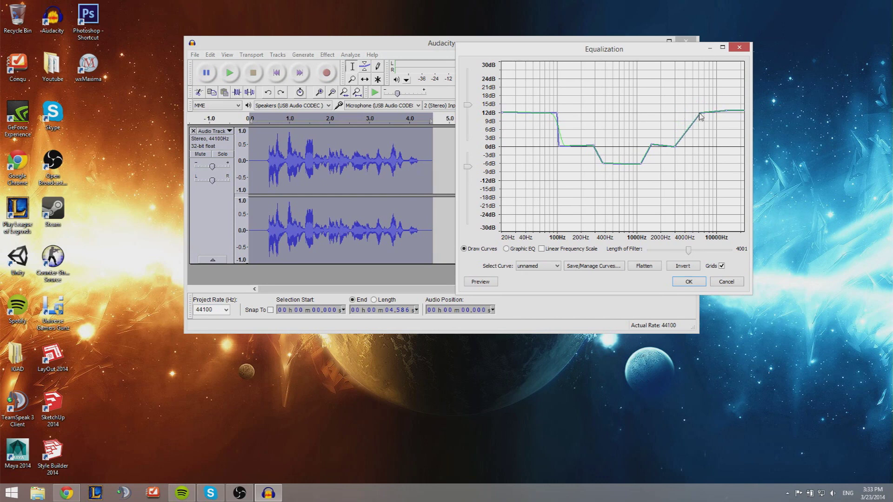
pyautogui.moveTo(605, 164)
pyautogui.mouseDown()
pyautogui.moveTo(601, 153)
pyautogui.moveTo(651, 146)
pyautogui.moveTo(606, 157)
pyautogui.mouseUp()
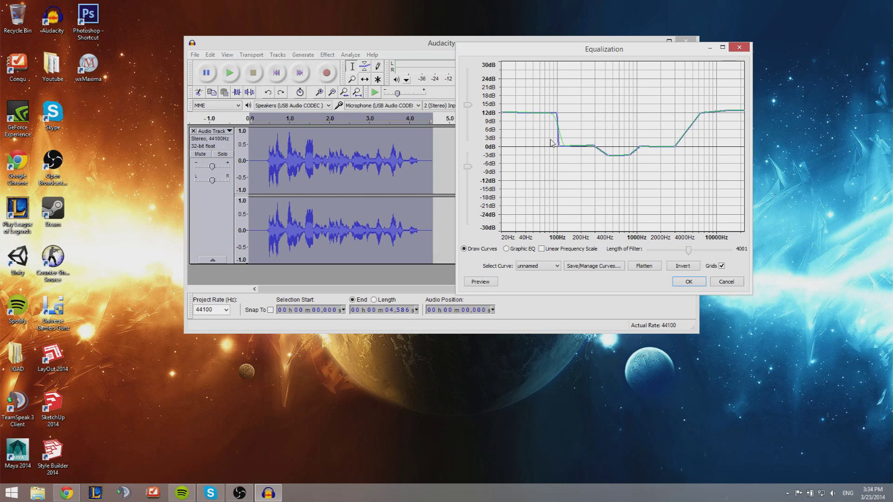
pyautogui.moveTo(559, 147); pyautogui.dragTo(585, 148)
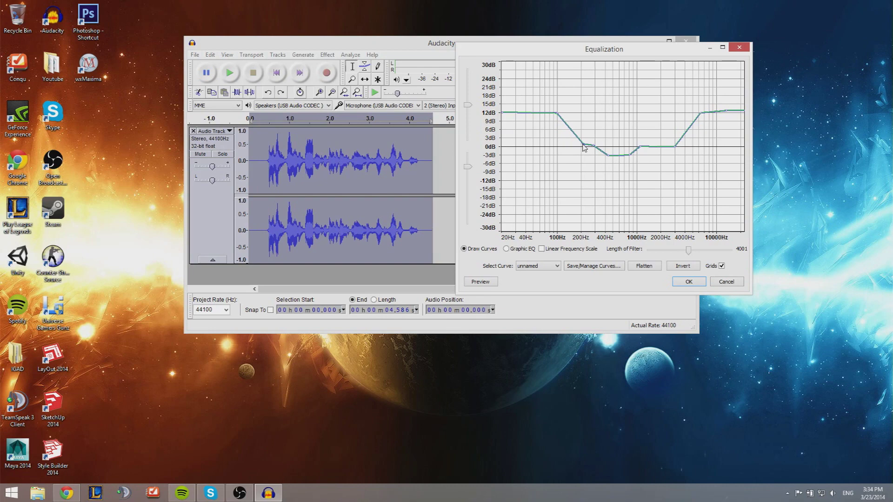
pyautogui.click(689, 281)
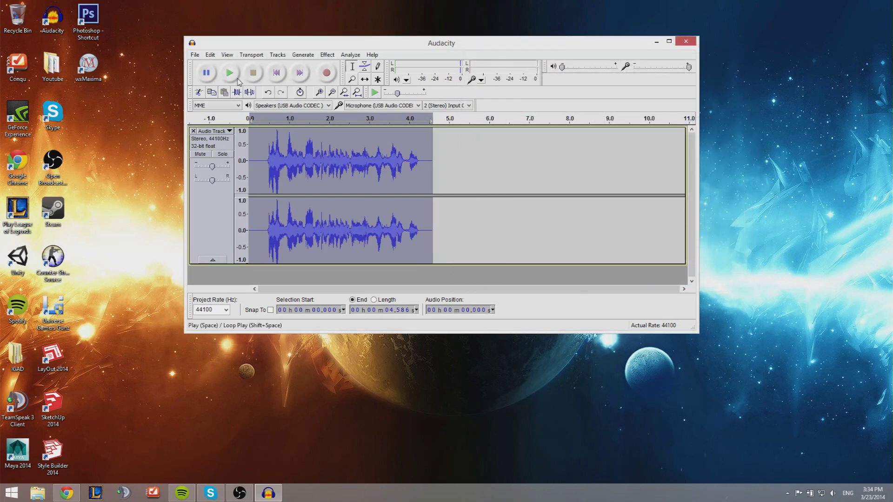
# - Play the equalized track a few times, then apply the same Equalization curve once more
pyautogui.click(237, 78)
pyautogui.click(230, 73)
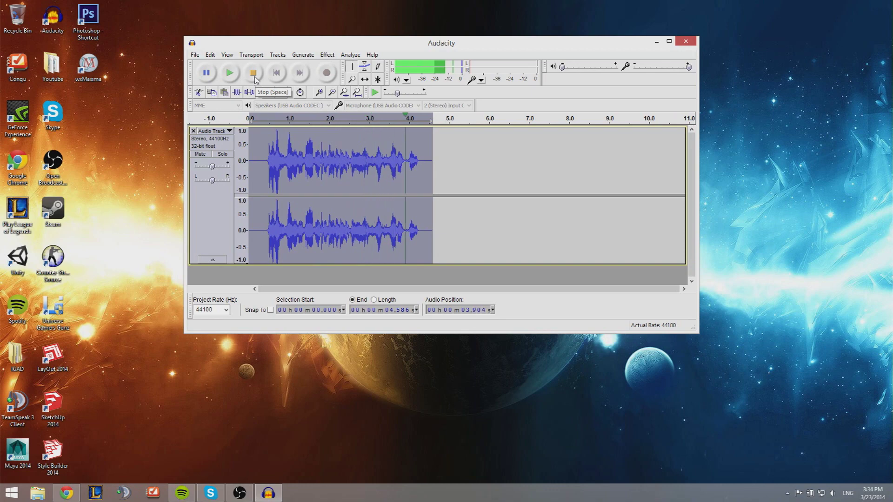
pyautogui.click(229, 73)
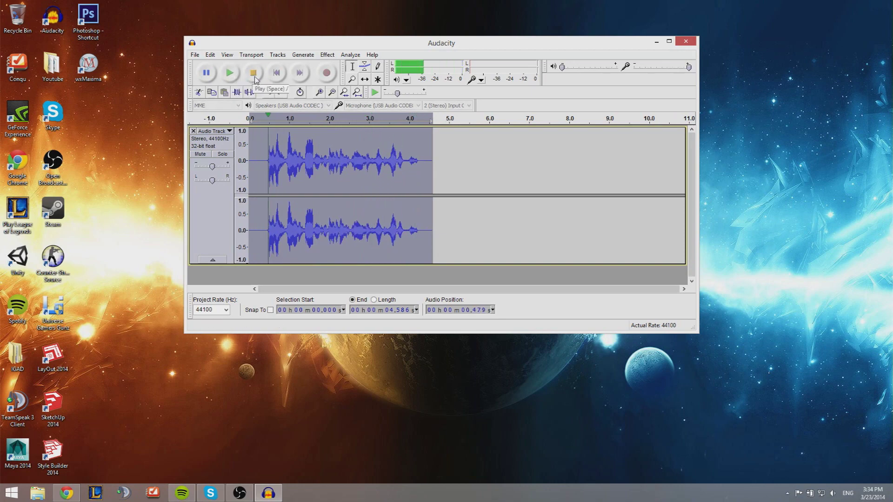
pyautogui.click(328, 54)
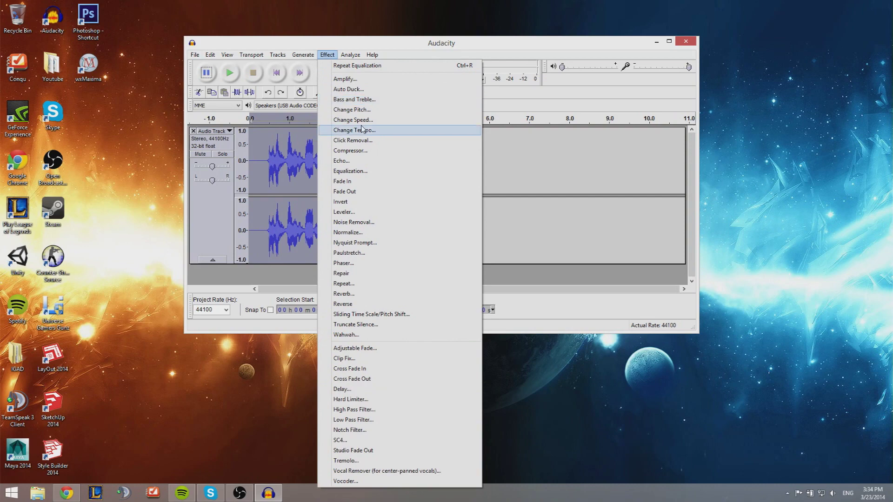
pyautogui.click(372, 173)
pyautogui.click(524, 297)
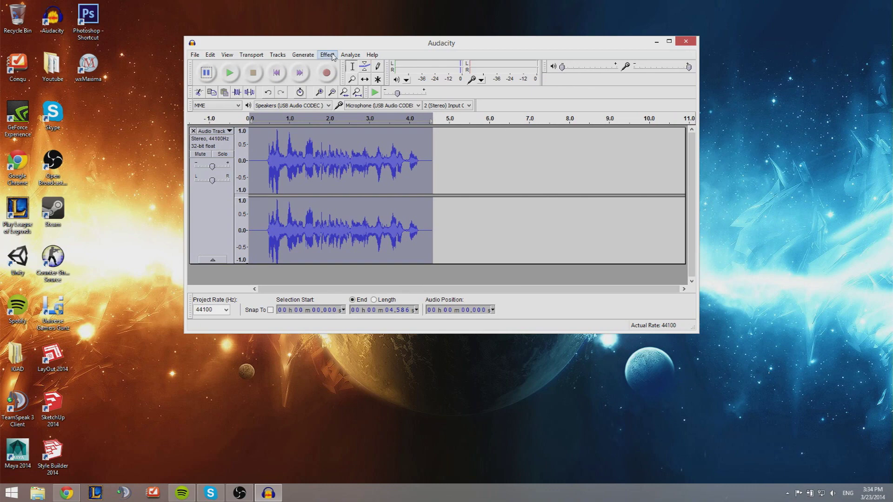
# - Run Compressor on the voice track with Threshold -12 dB, Ratio 2:1 and Make-up gain checked
pyautogui.moveTo(344, 43); pyautogui.dragTo(352, 31)
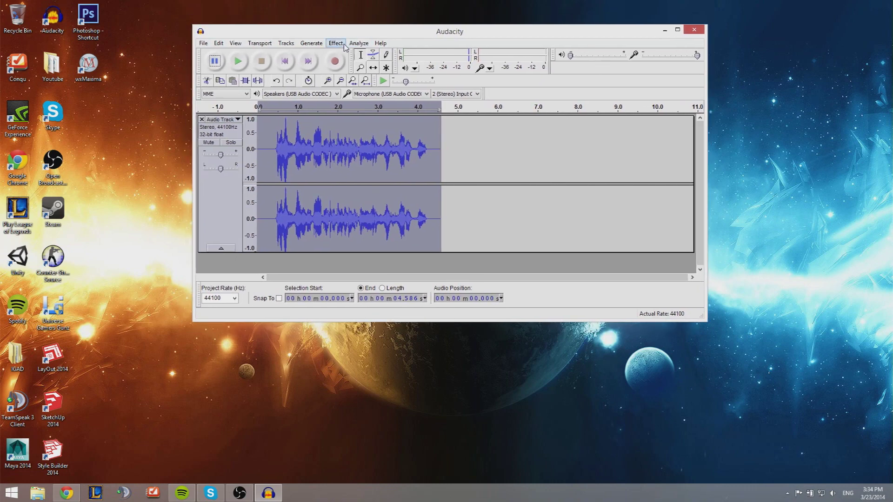
pyautogui.click(337, 43)
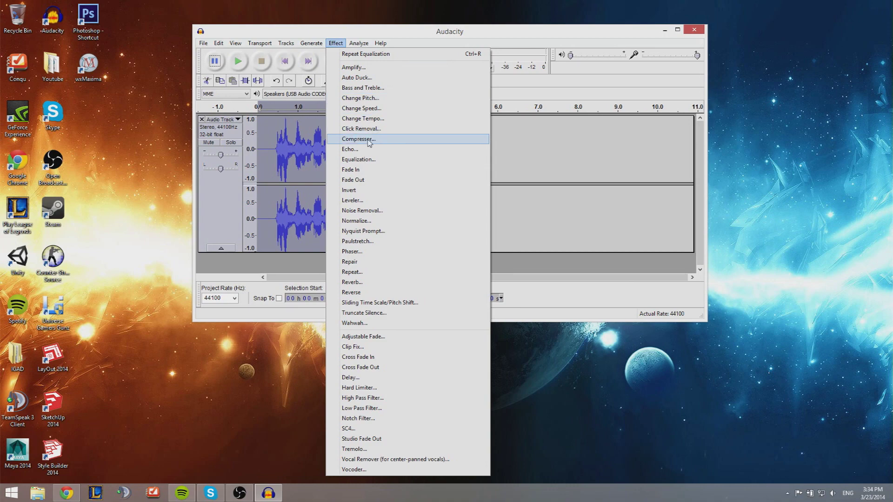
pyautogui.click(369, 140)
pyautogui.moveTo(447, 64); pyautogui.dragTo(564, 64)
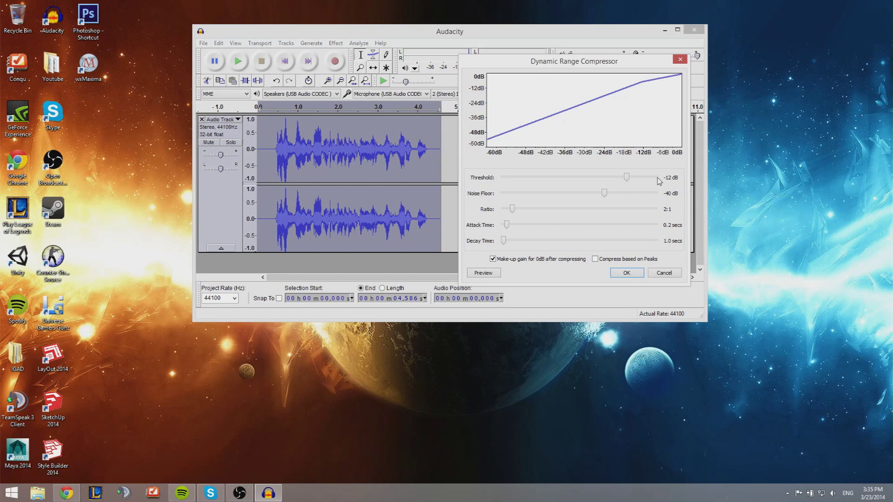
pyautogui.click(624, 273)
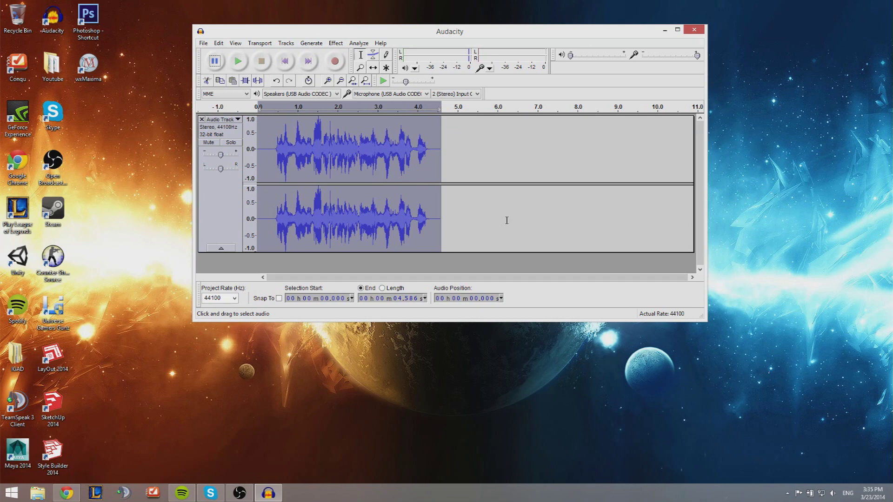
# - Play the compressed track, then delete its 0–0.453 s lead-in and 3.820–4.272 s tail
pyautogui.click(238, 60)
pyautogui.click(509, 161)
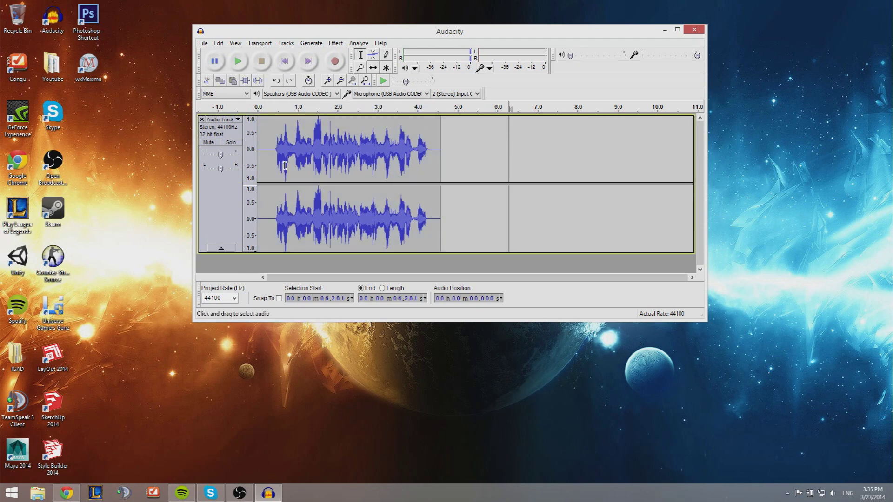
pyautogui.moveTo(275, 207); pyautogui.dragTo(256, 207)
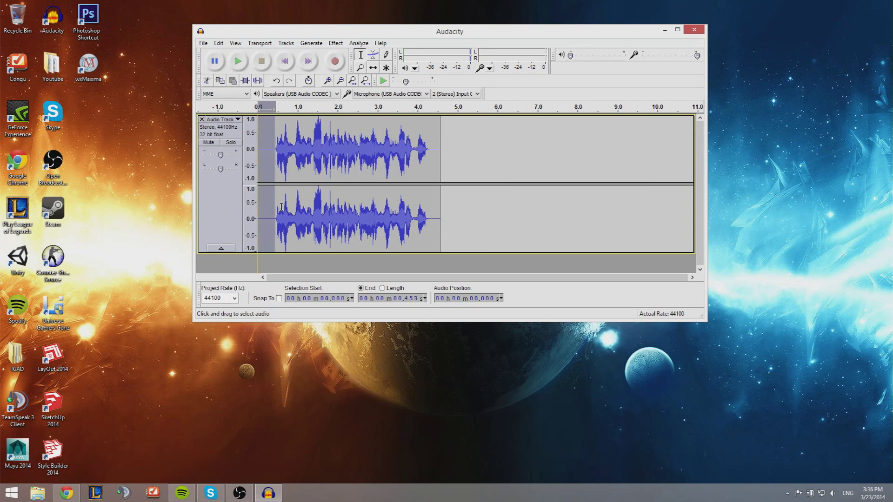
pyautogui.press('Delete')
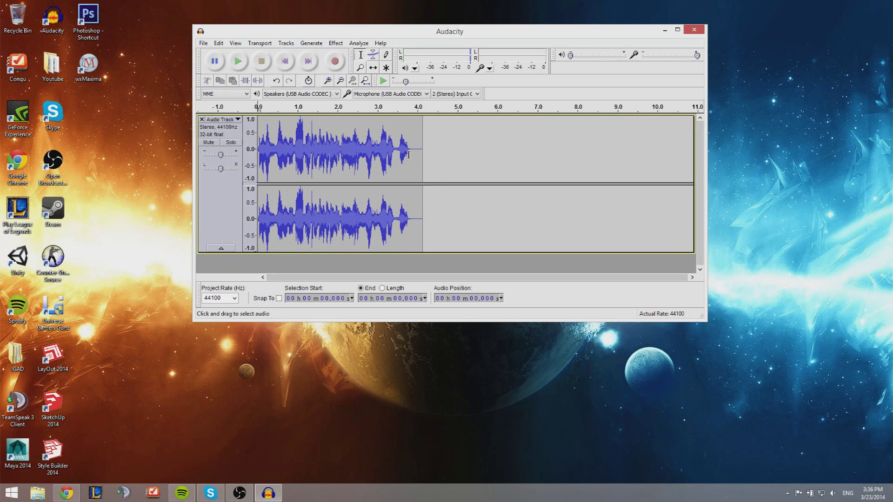
pyautogui.moveTo(411, 155); pyautogui.dragTo(428, 179)
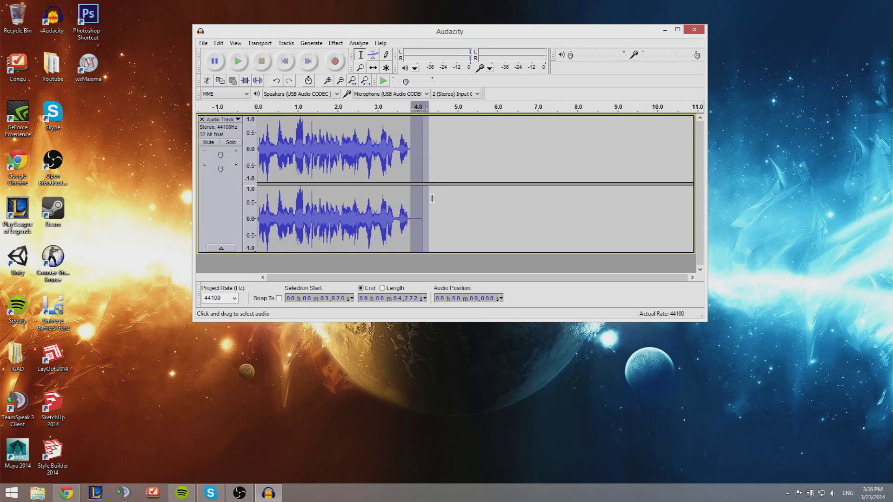
pyautogui.press('Delete')
# - Export the track as 'leagueoflegends' in WAV 16-bit PCM, accepting the default metadata
pyautogui.click(204, 43)
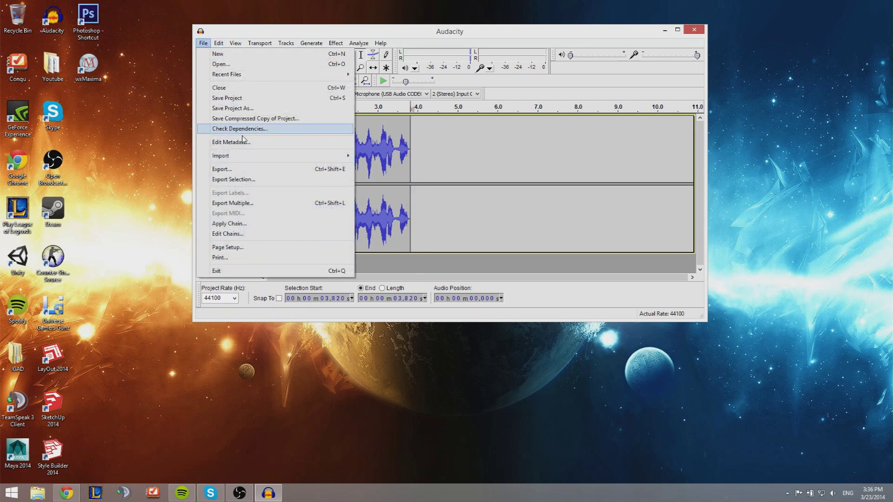
pyautogui.click(235, 169)
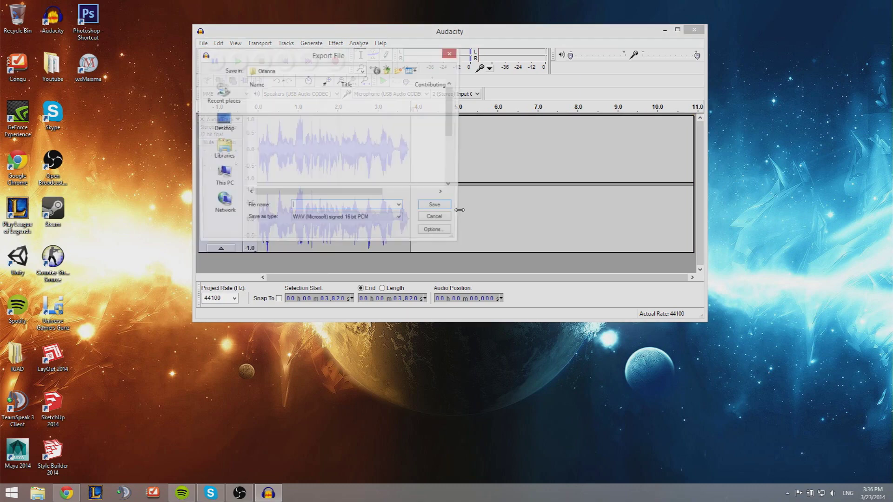
pyautogui.moveTo(303, 62); pyautogui.dragTo(471, 54)
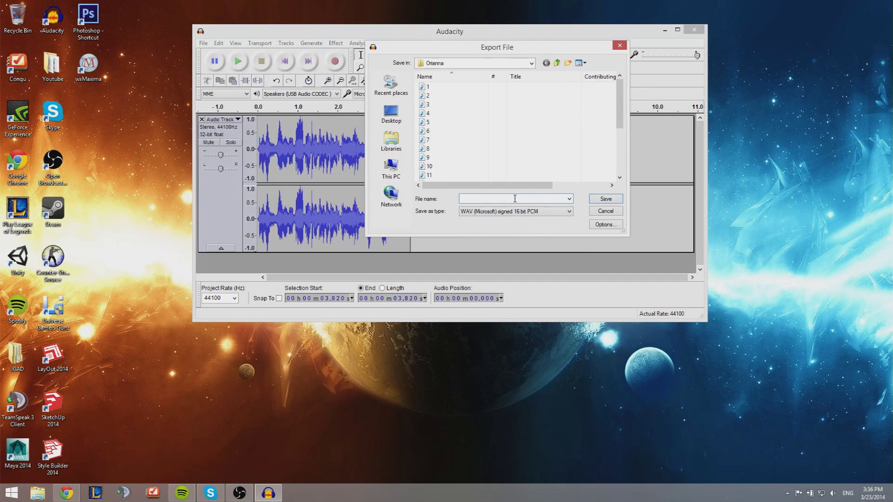
pyautogui.write('leagueoflegends')
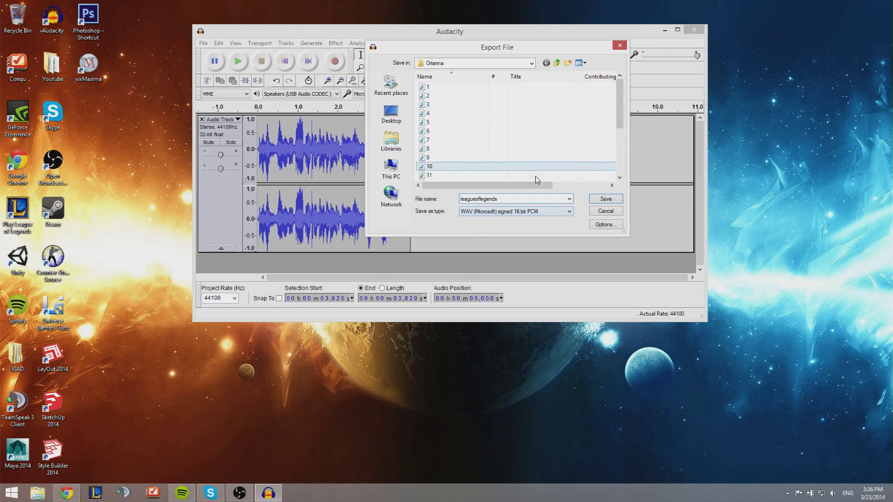
pyautogui.moveTo(476, 50); pyautogui.dragTo(459, 36)
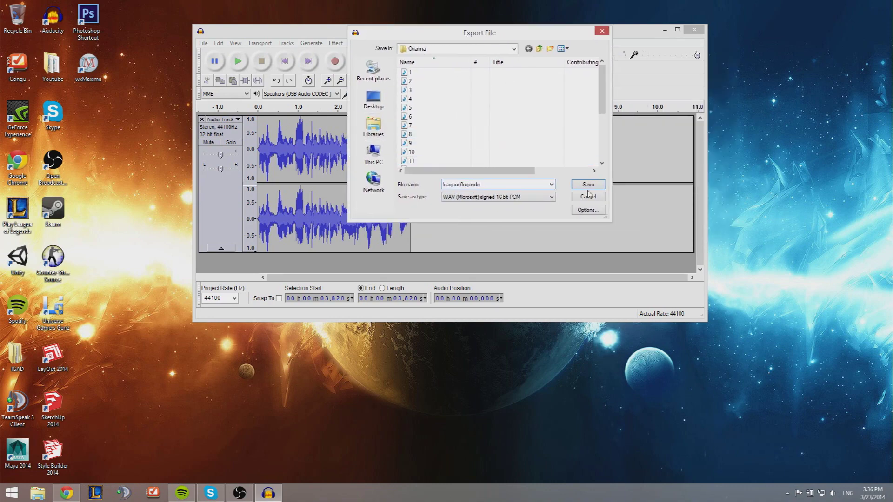
pyautogui.click(603, 186)
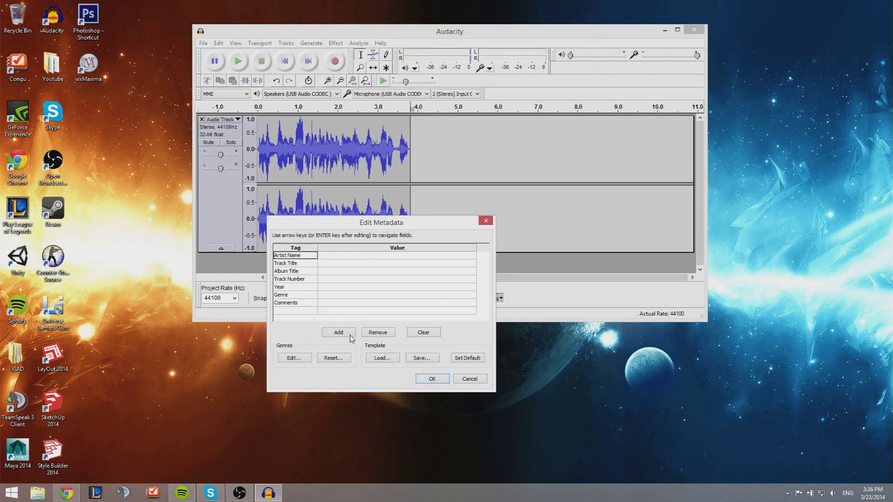
pyautogui.press('Return')
pyautogui.moveTo(421, 39); pyautogui.dragTo(433, 40)
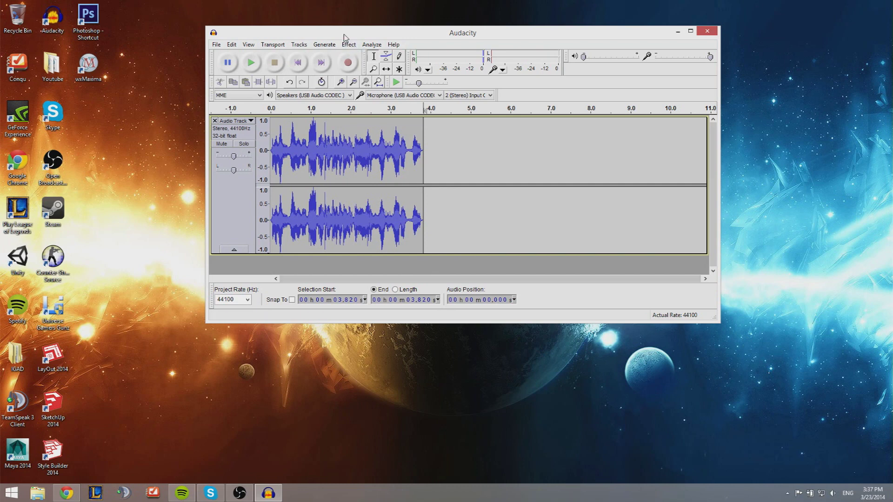
pyautogui.moveTo(345, 38); pyautogui.dragTo(331, 38)
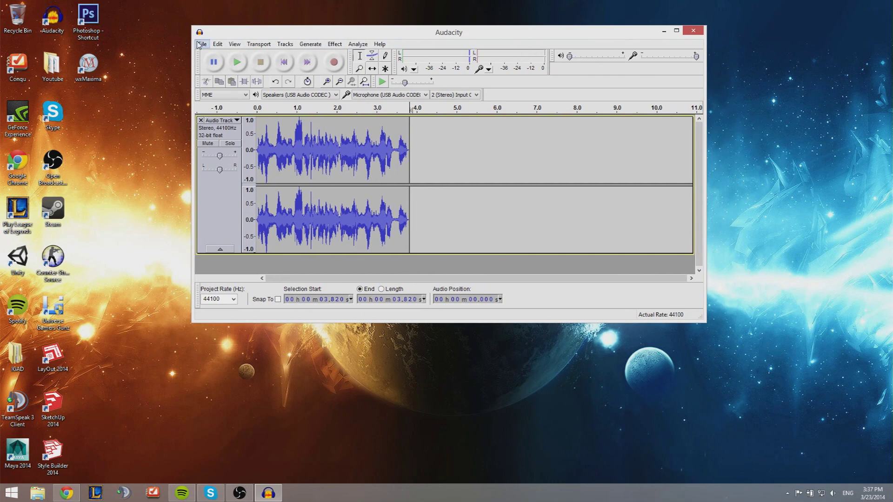